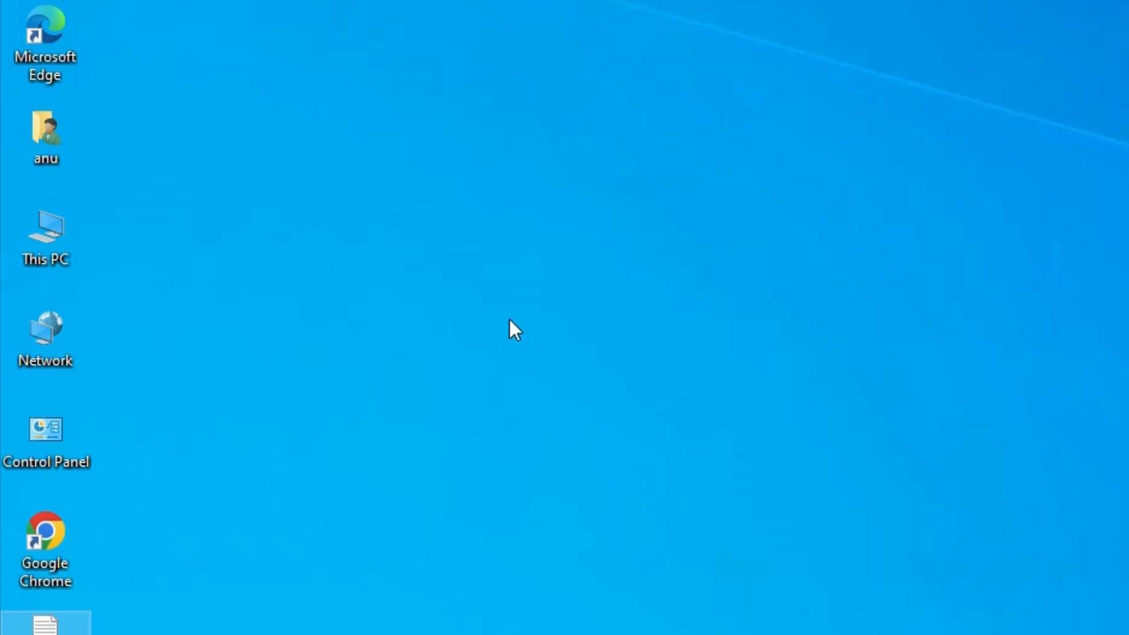
- Check the system type in the PC's About properties, then close Settings
right_click(62, 242)
click(152, 438)
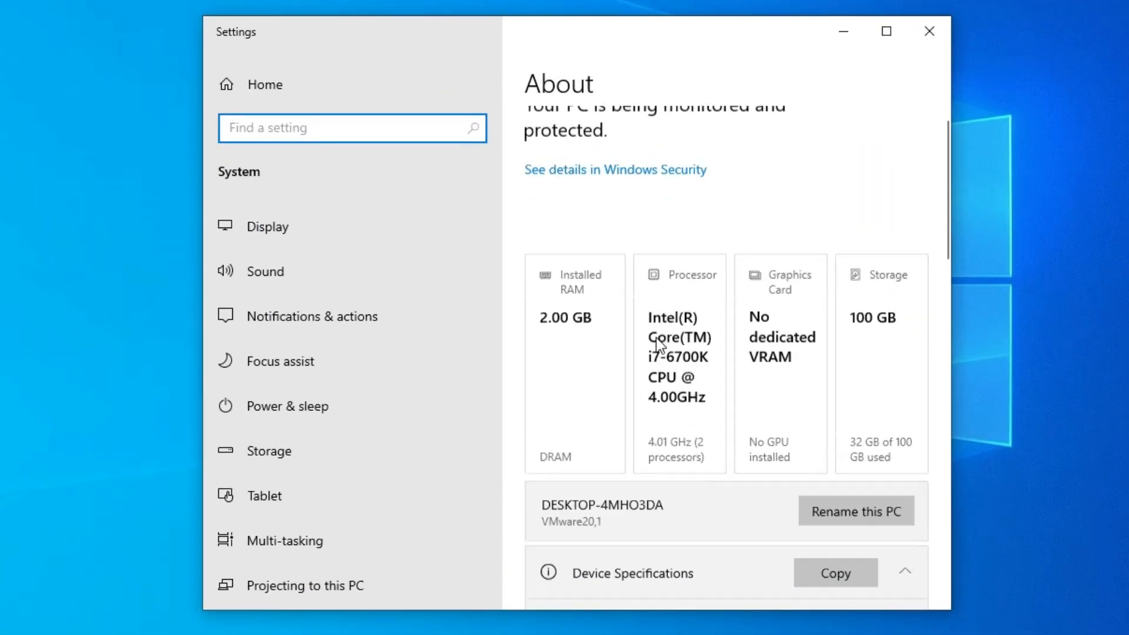
scroll(684, 366, down, 2)
scroll(657, 338, down, 5)
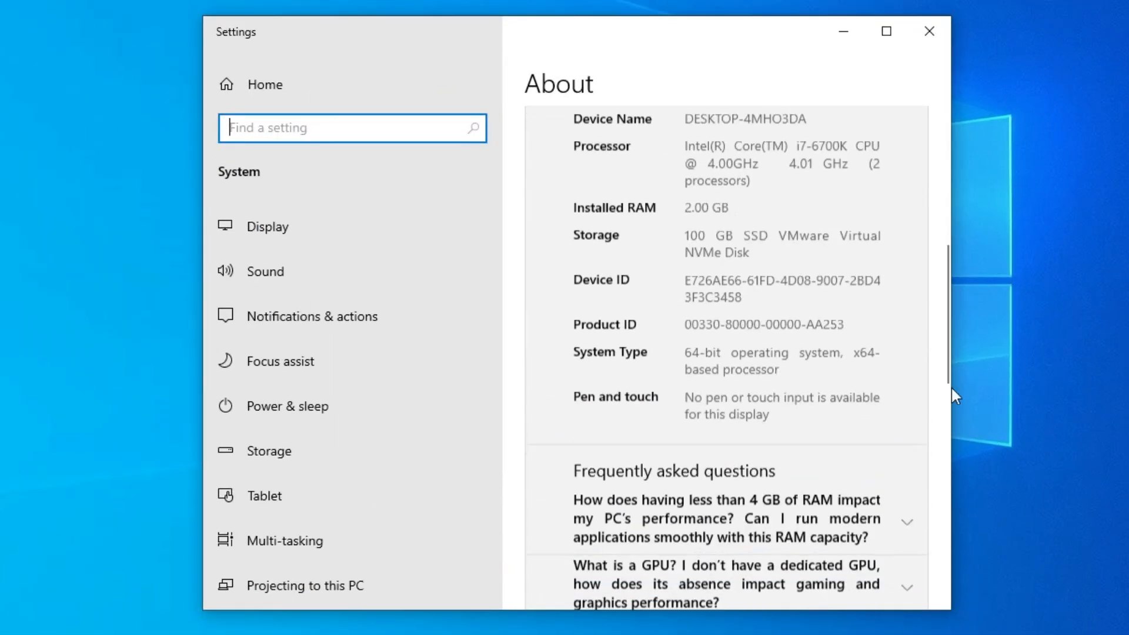
scroll(732, 376, down, 2)
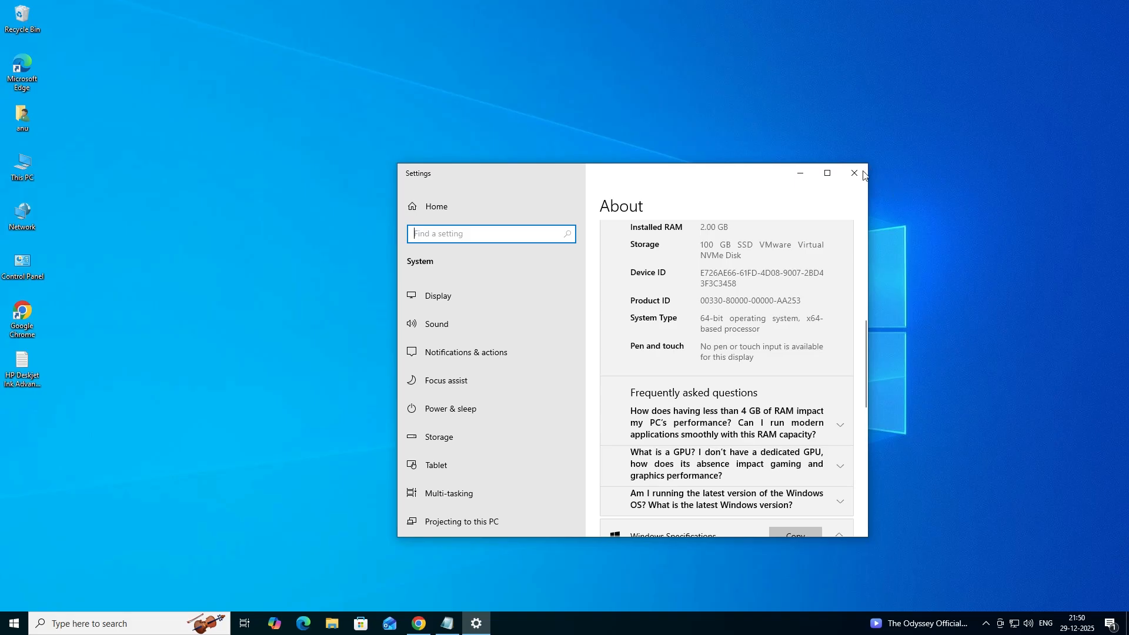
click(859, 170)
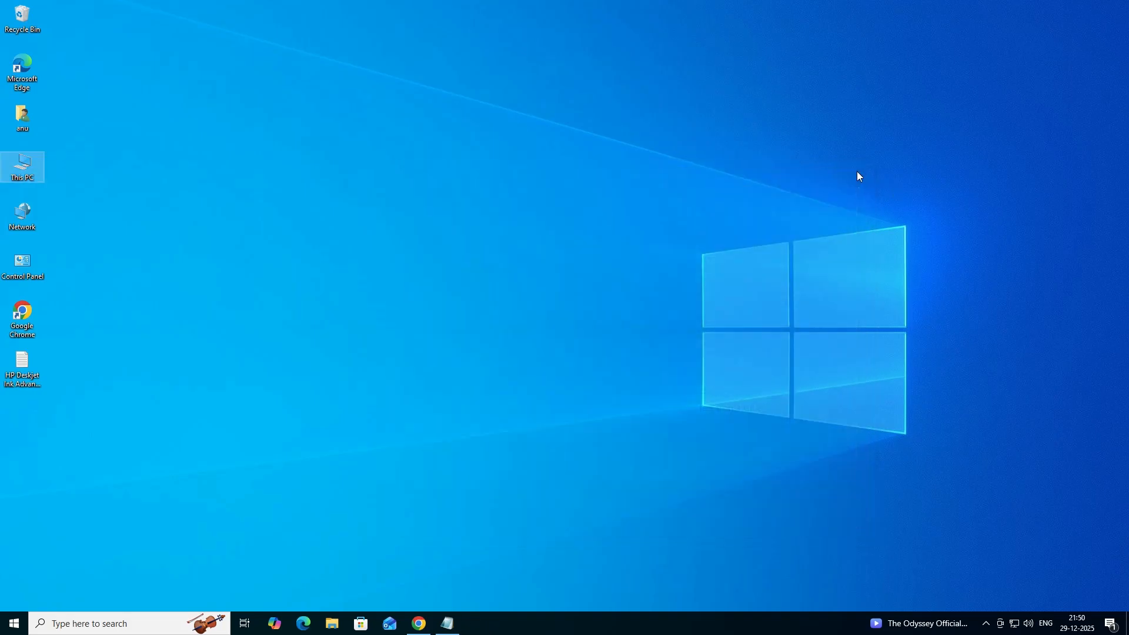
- Review the 64-bit MEGA link in the HP Deskjet Ink Advantage 1515 driver links note, then minimize the note
click(448, 624)
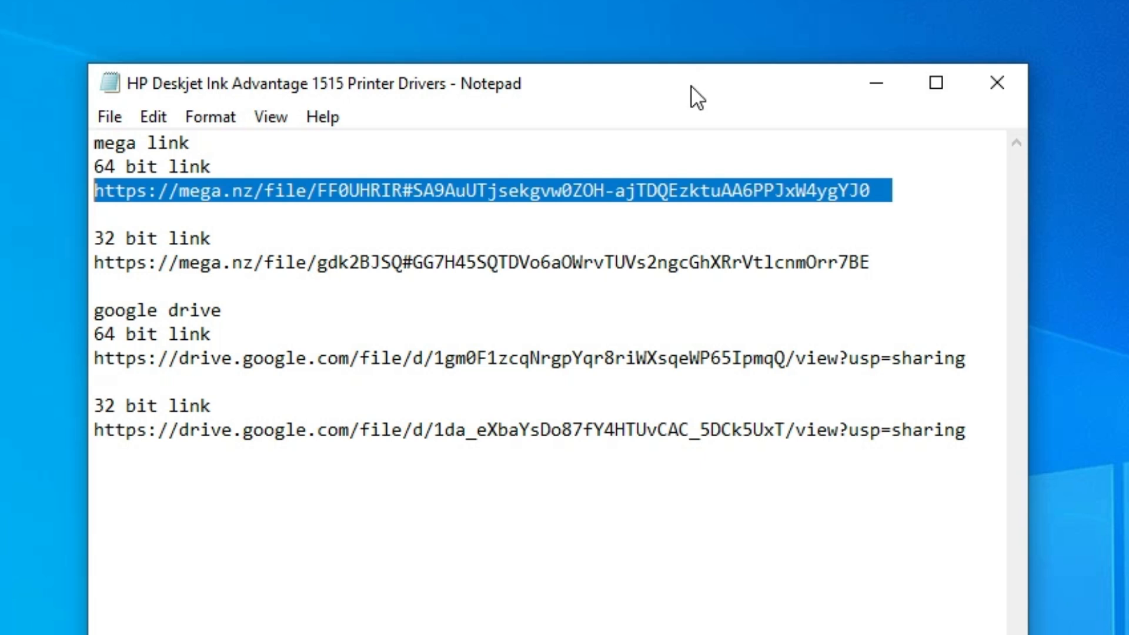
triple_click(157, 191)
double_click(158, 191)
click(157, 191)
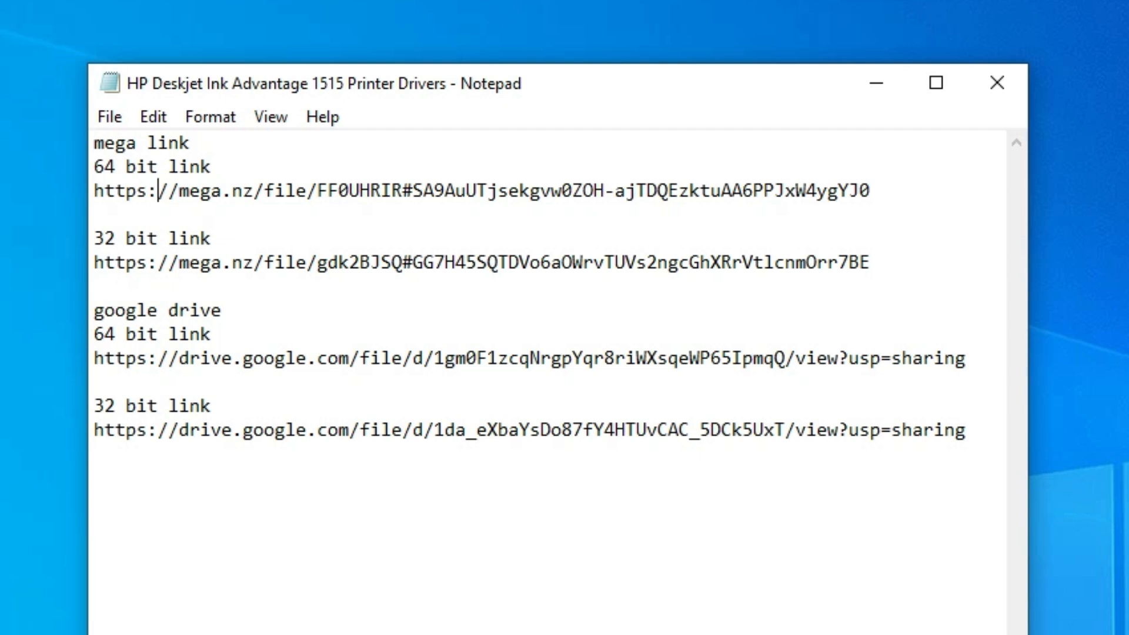
click(307, 191)
click(877, 94)
- Switch to Chrome and start a standard download of the 64-bit driver archive from the MEGA page
click(418, 624)
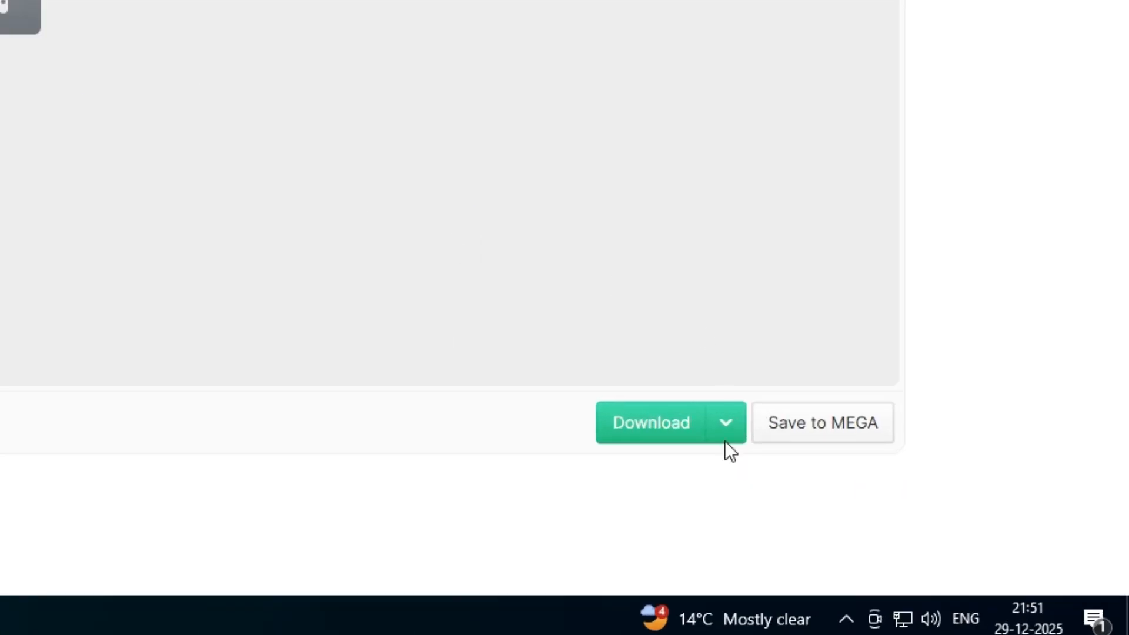
mouse_move(726, 438)
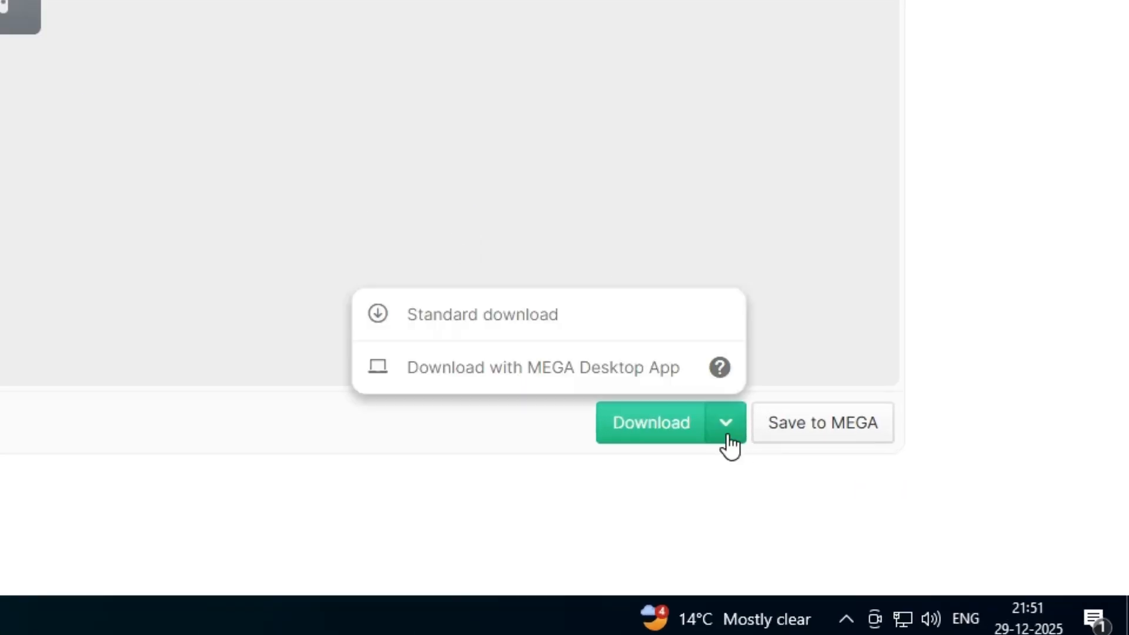
click(555, 321)
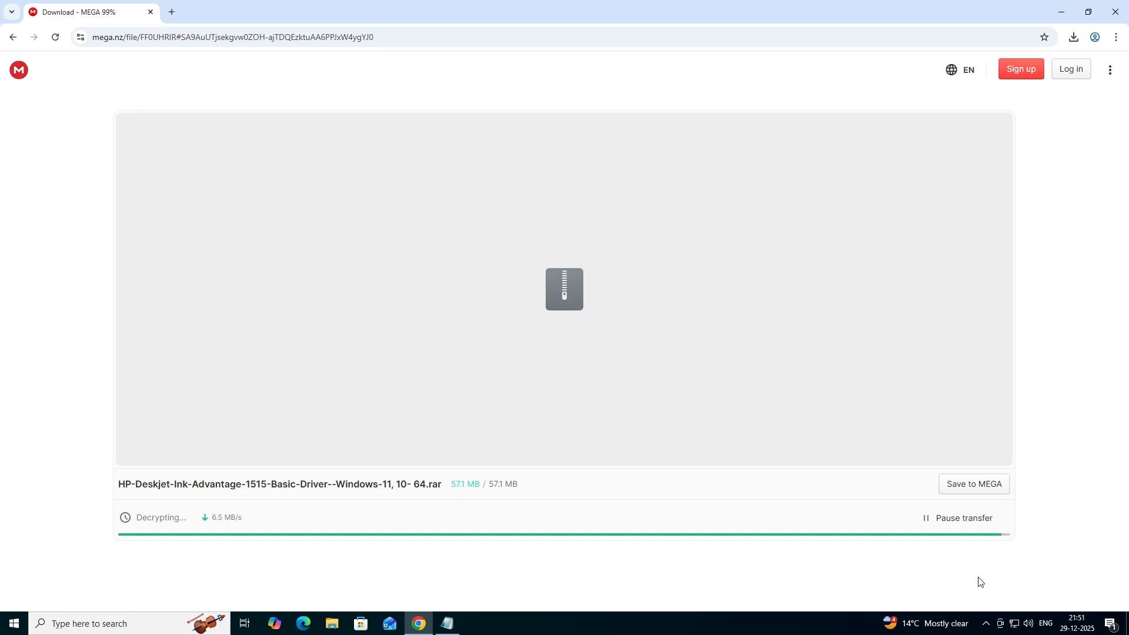
- Show the downloaded HP-Deskjet-Ink-Advantage-1515 archive in its folder, minimize Chrome and move the archive to the desktop
click(1073, 37)
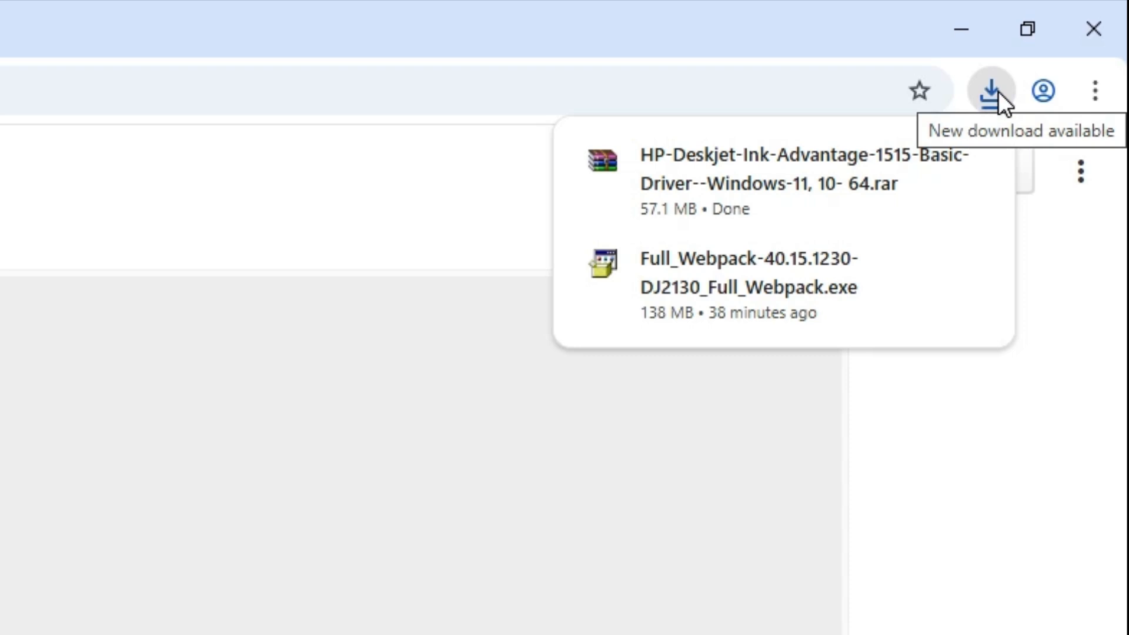
click(917, 166)
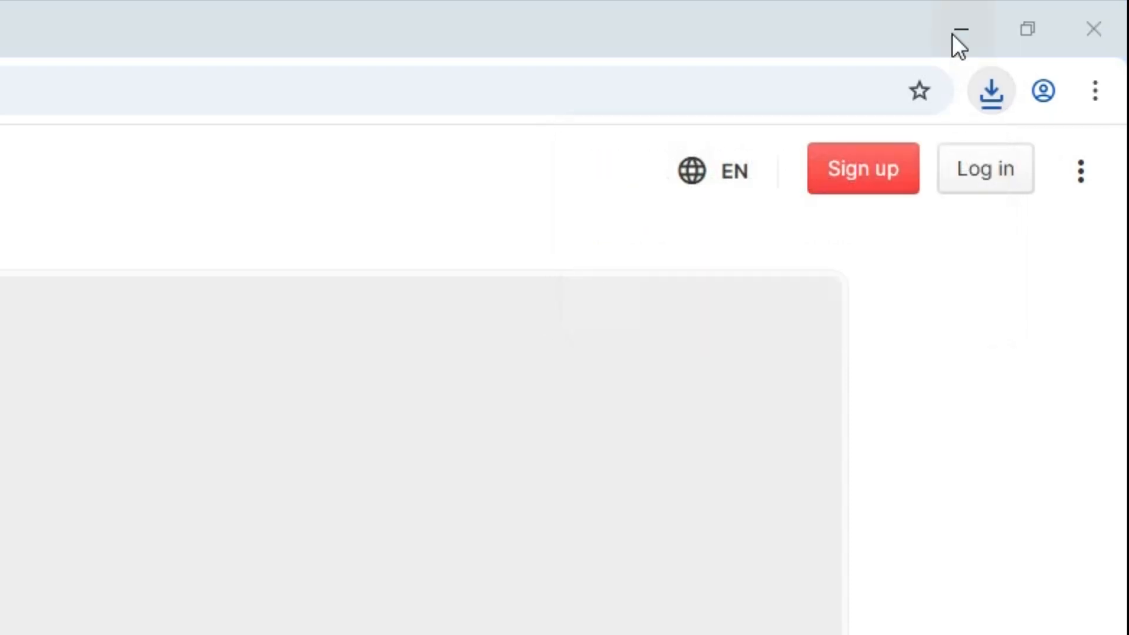
click(960, 31)
drag(668, 221, 347, 295)
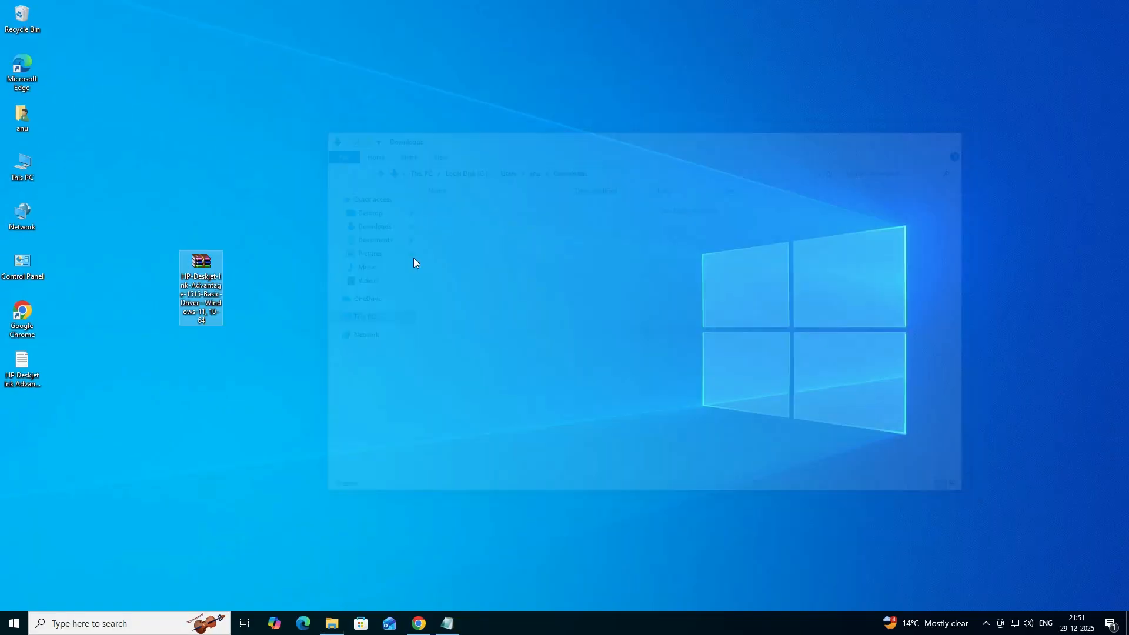
drag(201, 294, 154, 326)
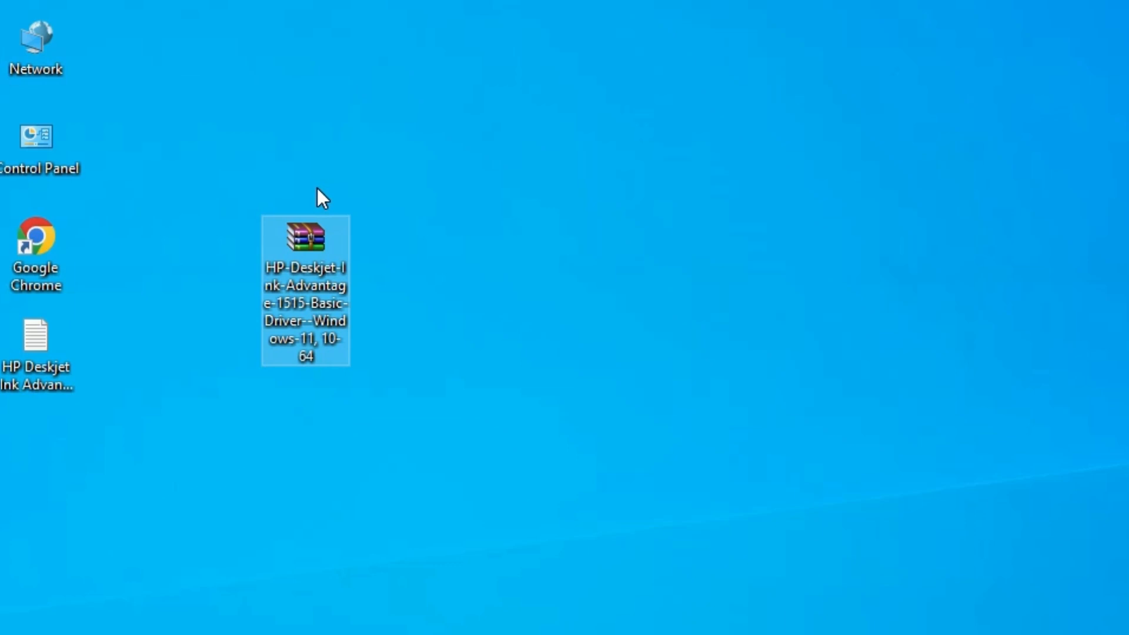
- Extract the HP-Deskjet-Ink-Advantage-1515 driver archive on the desktop using the default destination and extraction options
right_click(312, 245)
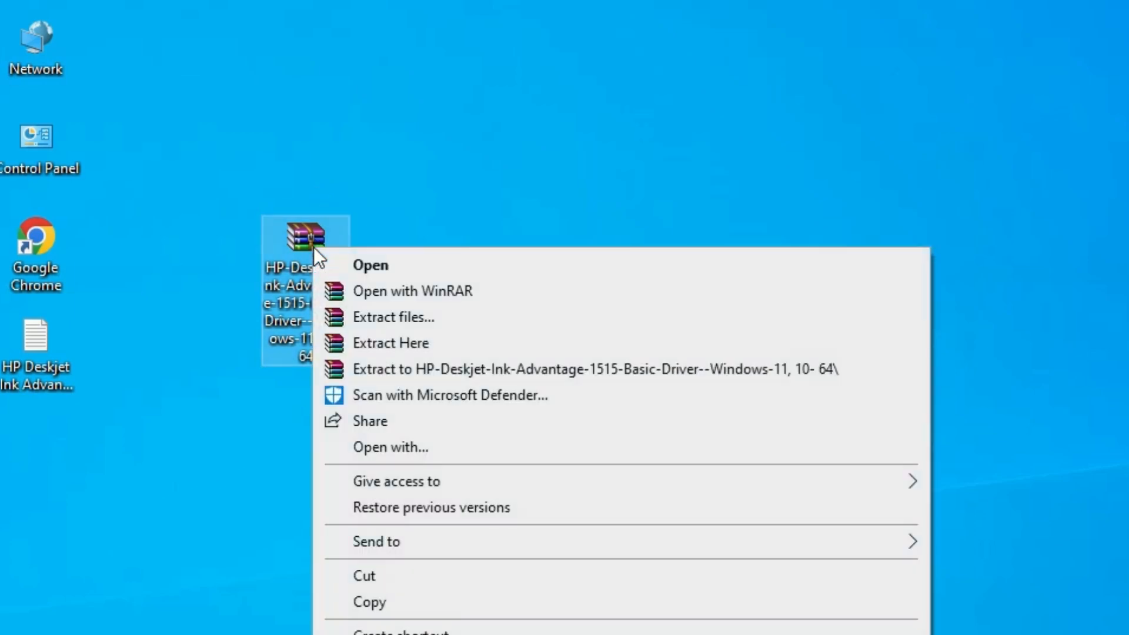
click(391, 323)
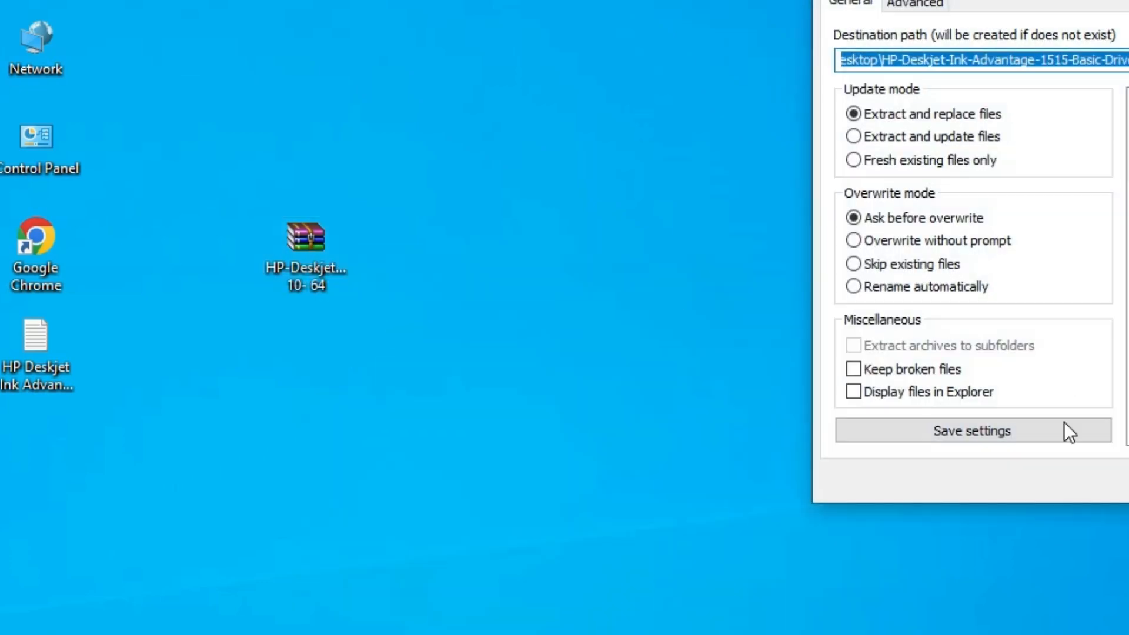
click(641, 572)
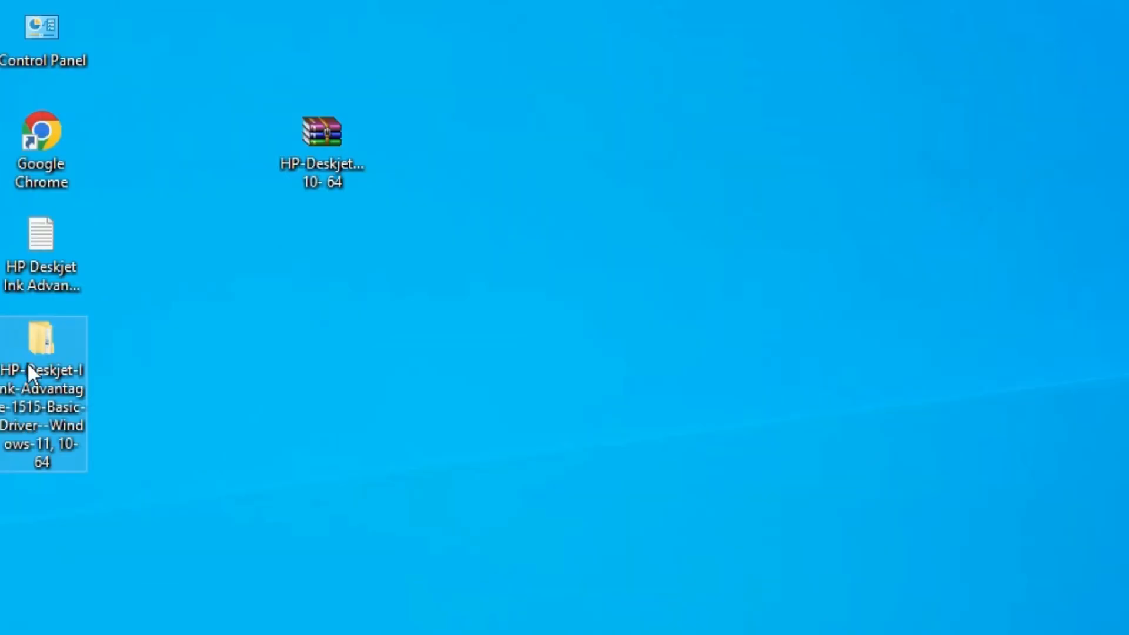
- Place the extracted driver folder below the archive on the desktop and look inside its subfolder
drag(27, 362, 307, 256)
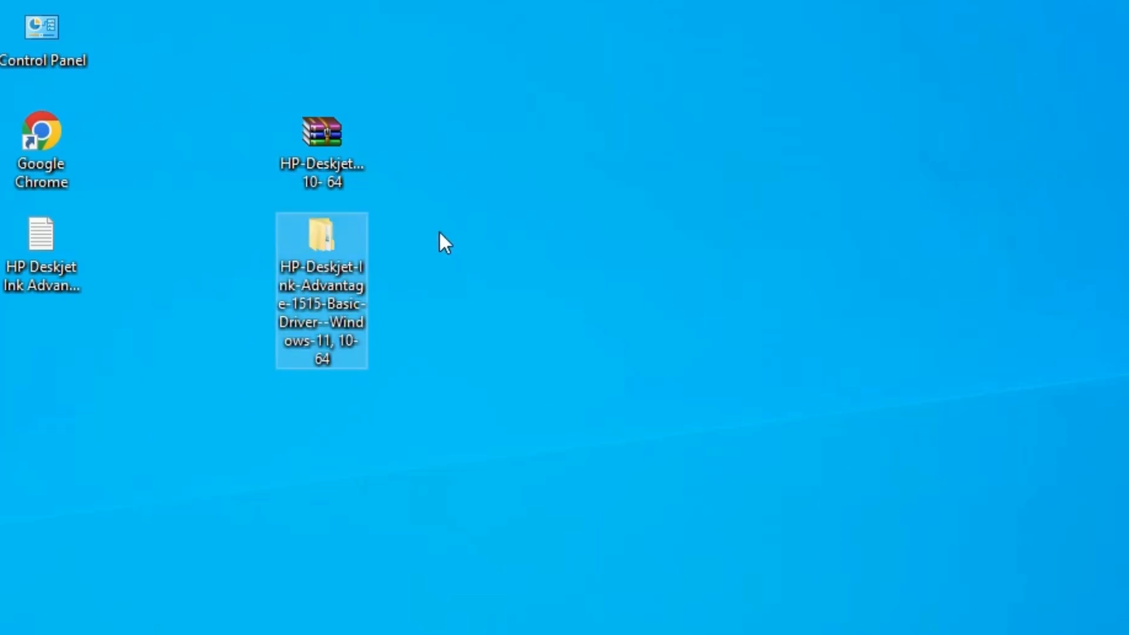
double_click(330, 249)
double_click(477, 223)
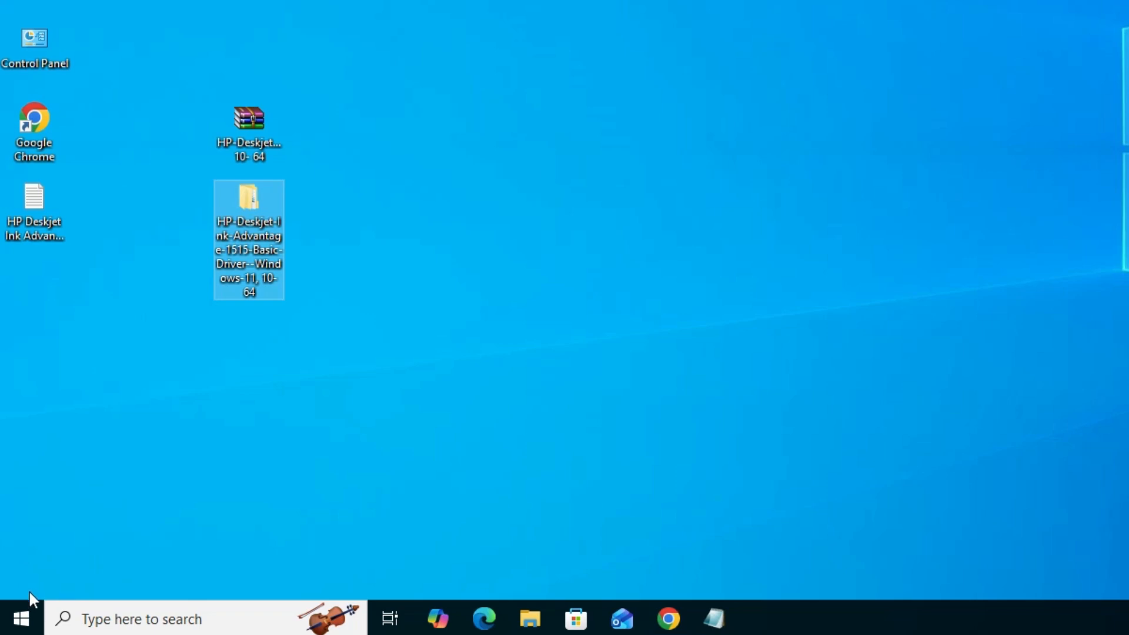
- Search Windows for "pr" and open the Printers & scanners settings
click(15, 627)
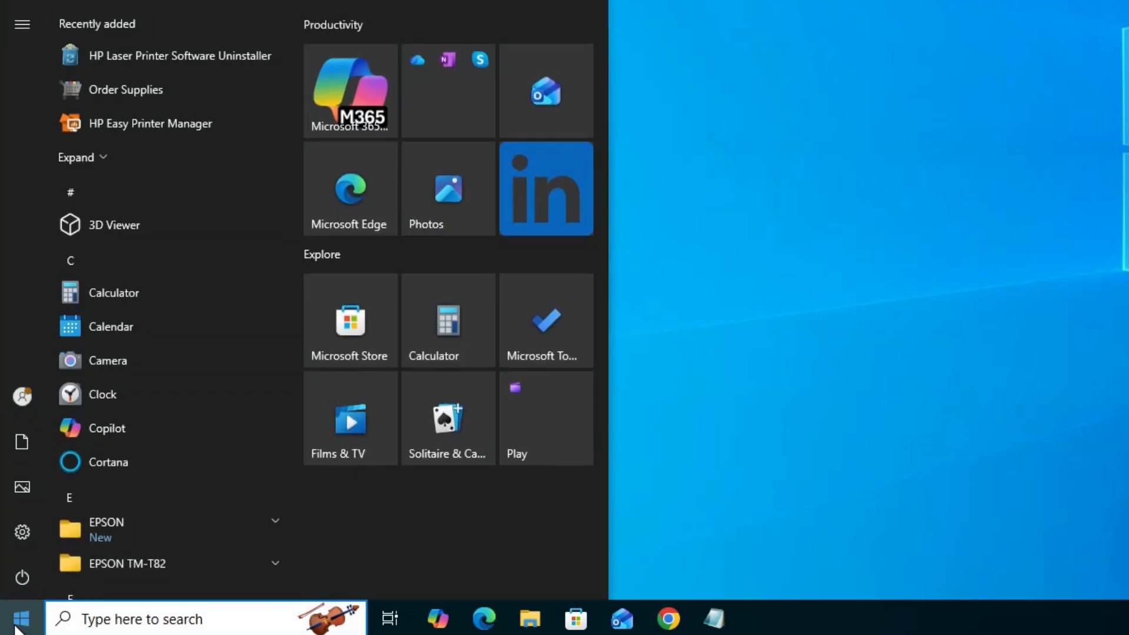
text(pr)
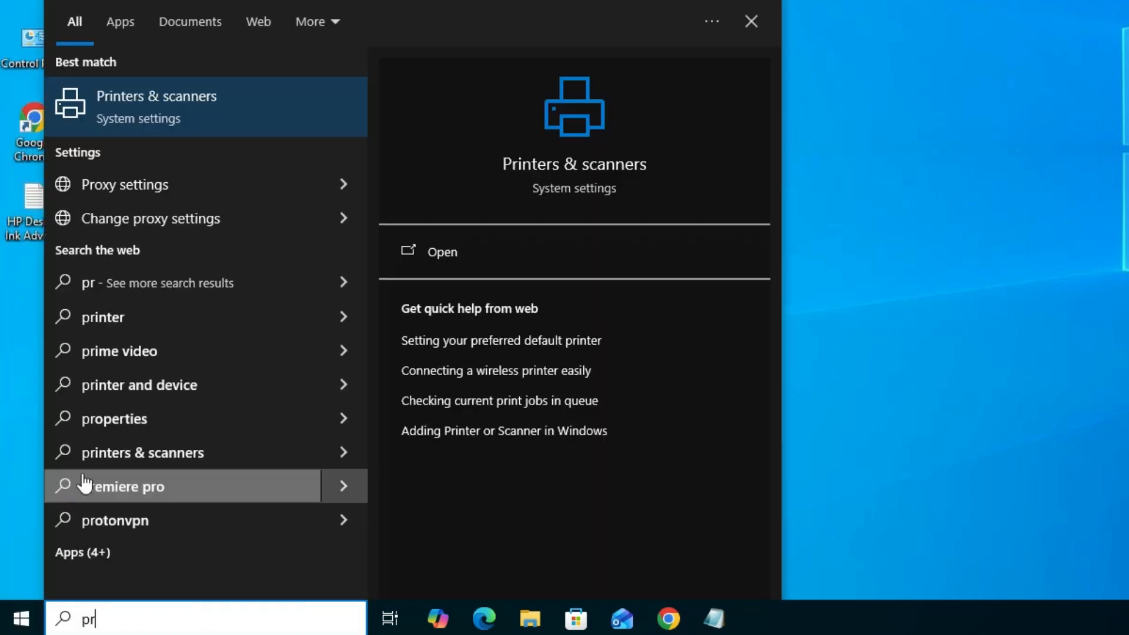
click(187, 126)
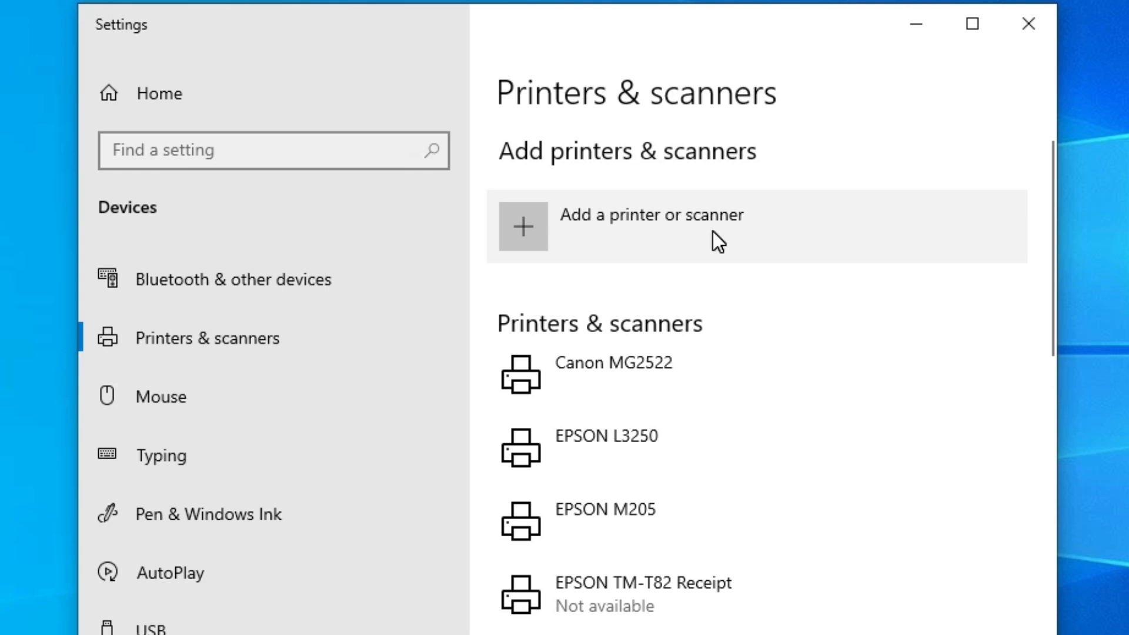
- Start adding a printer that isn't listed and close the Settings window, leaving the Add Printer wizard open
click(712, 231)
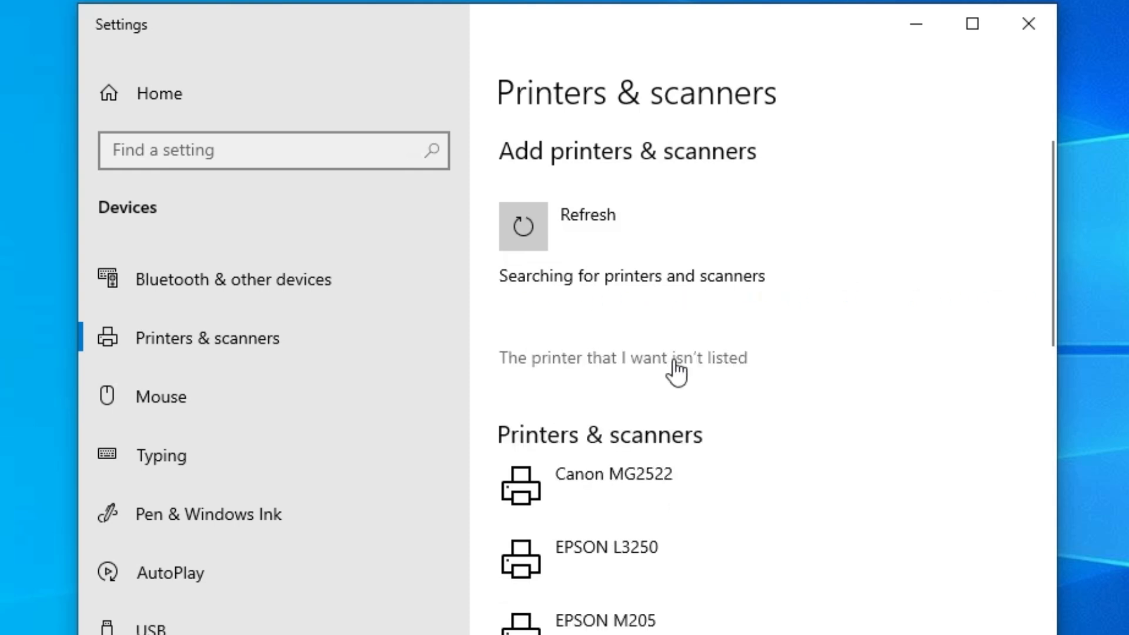
click(738, 372)
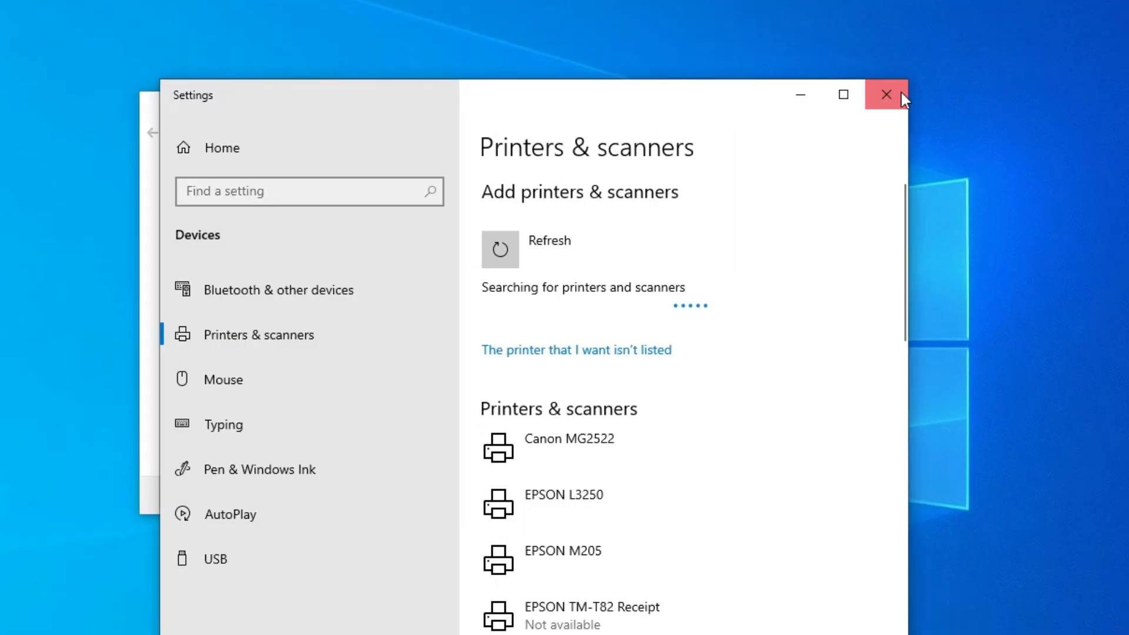
click(957, 59)
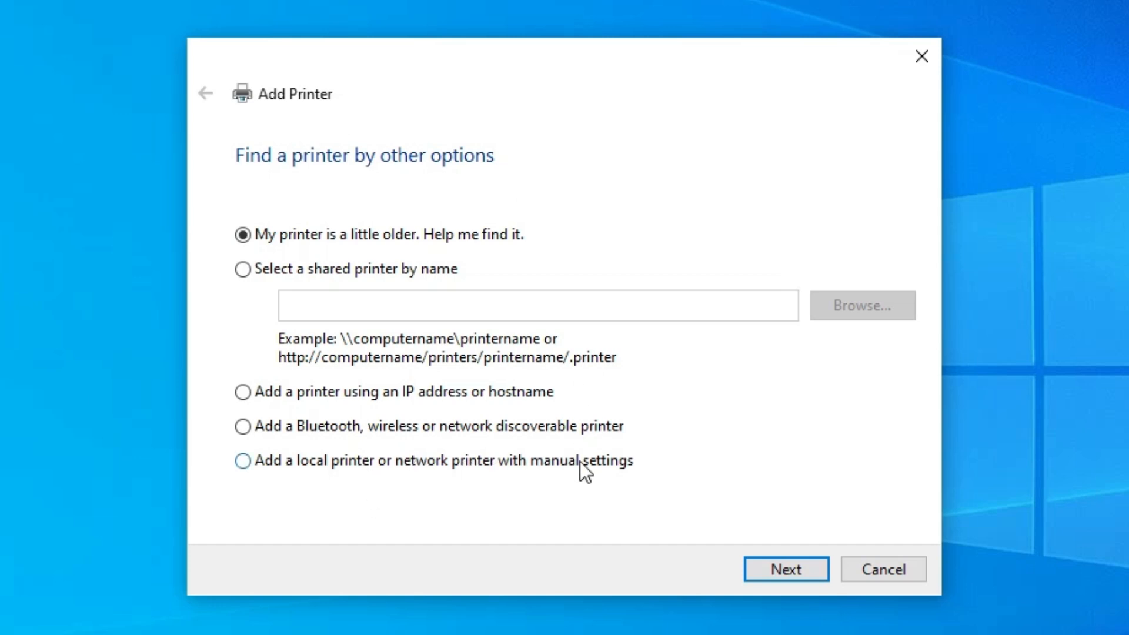
- Choose to add a local printer with manual settings on the existing port USB_001 (Local Port)
click(618, 464)
click(796, 570)
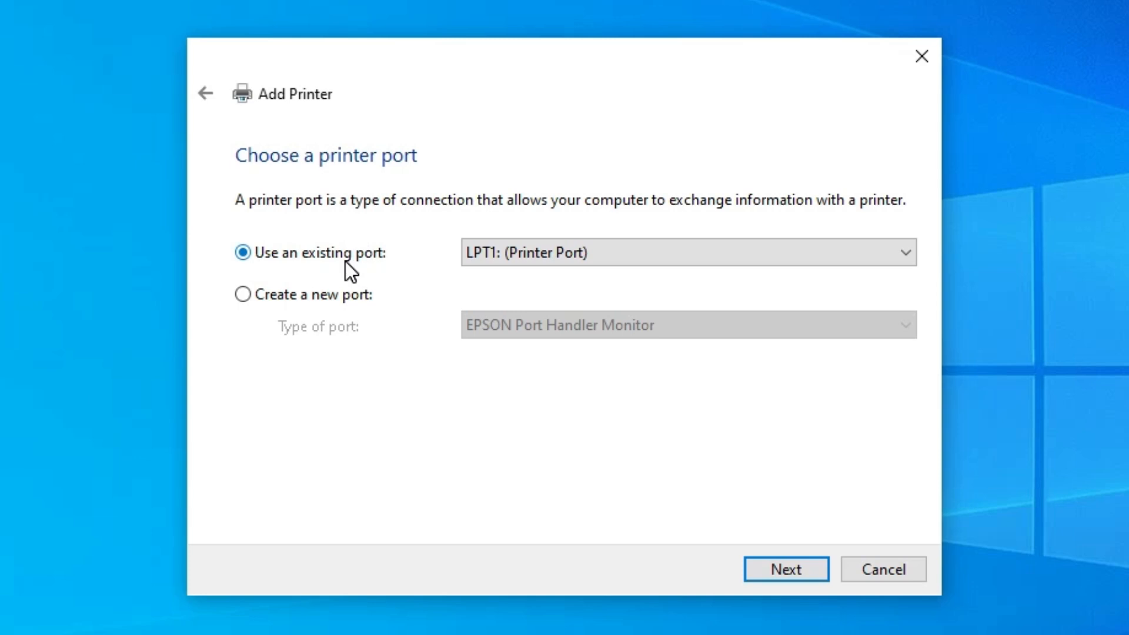
click(510, 253)
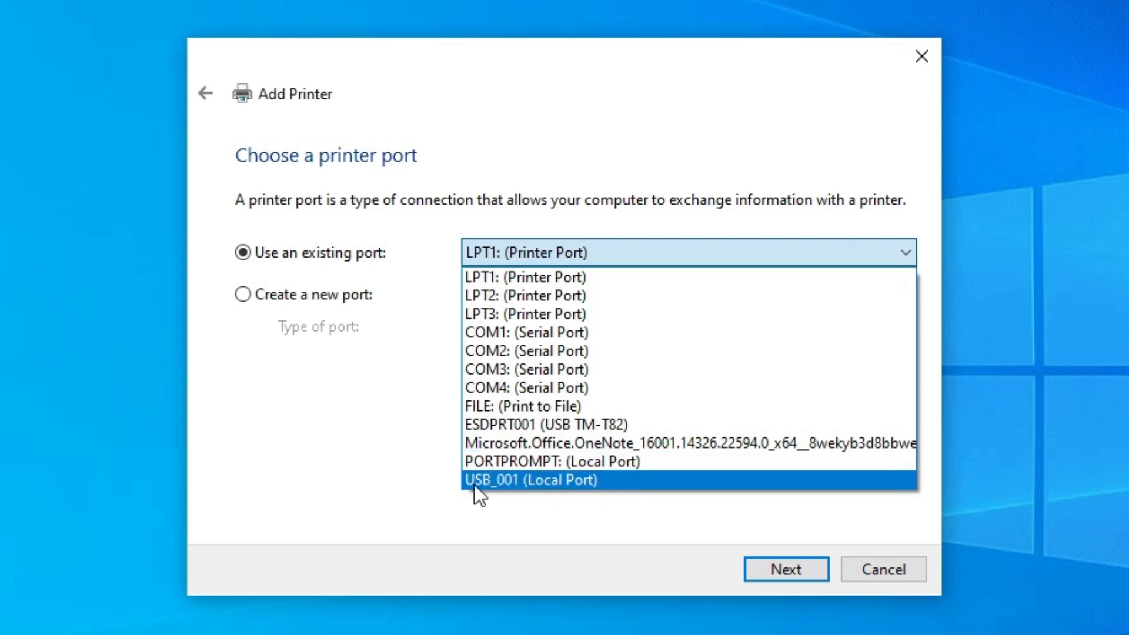
click(532, 476)
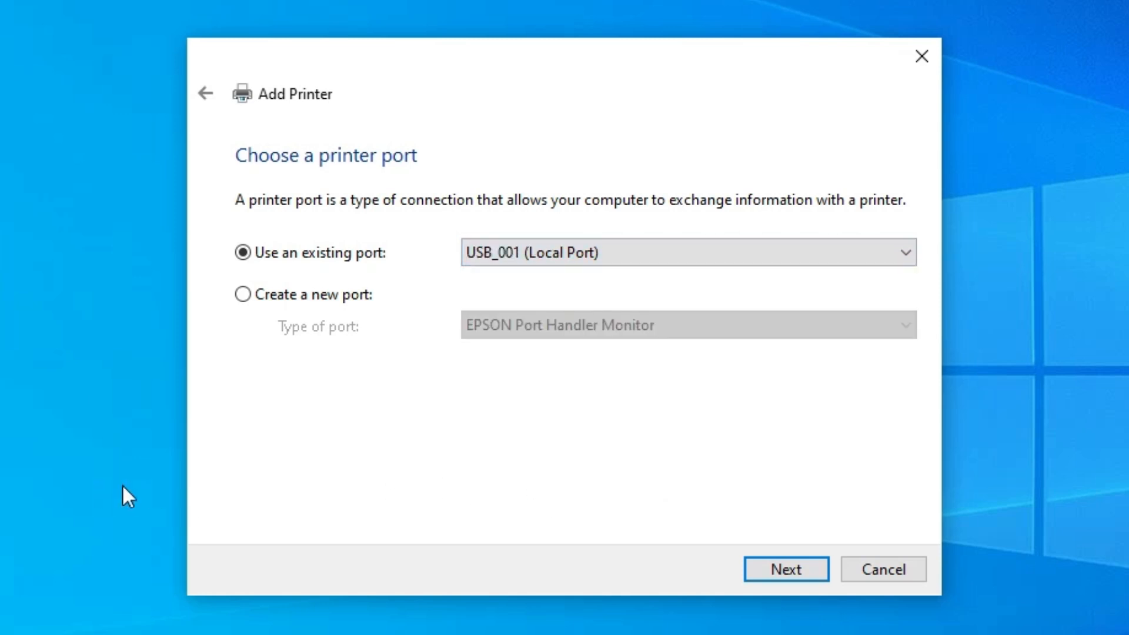
click(785, 568)
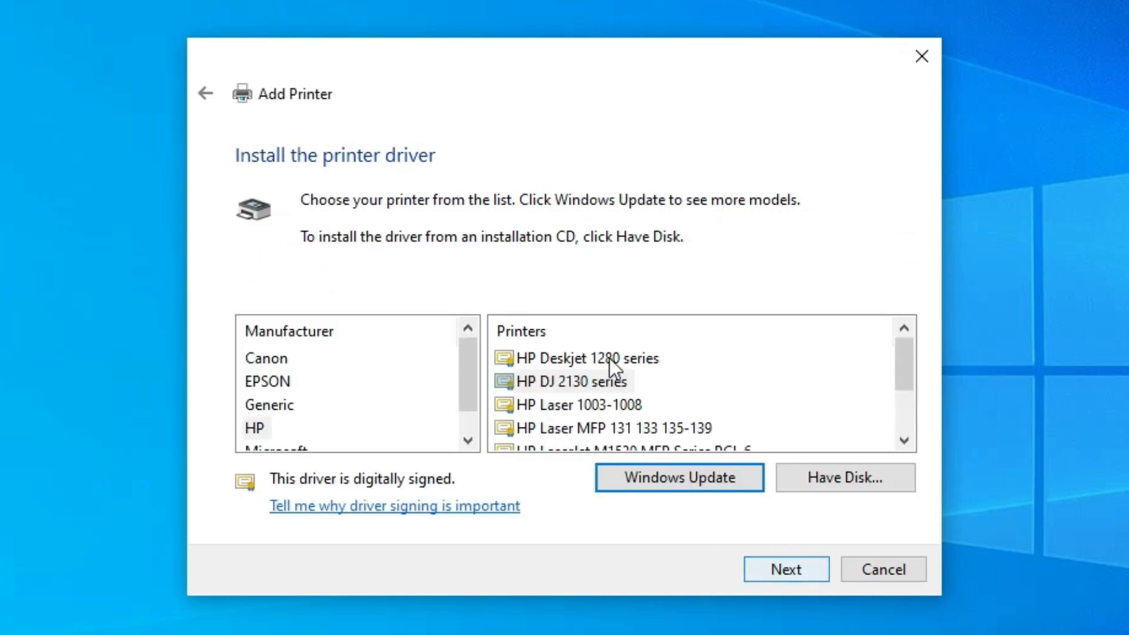
- Choose to install the driver from disk and browse to the inner HP-Deskjet-Ink-Advantage-1515 driver folder on the Desktop
click(830, 476)
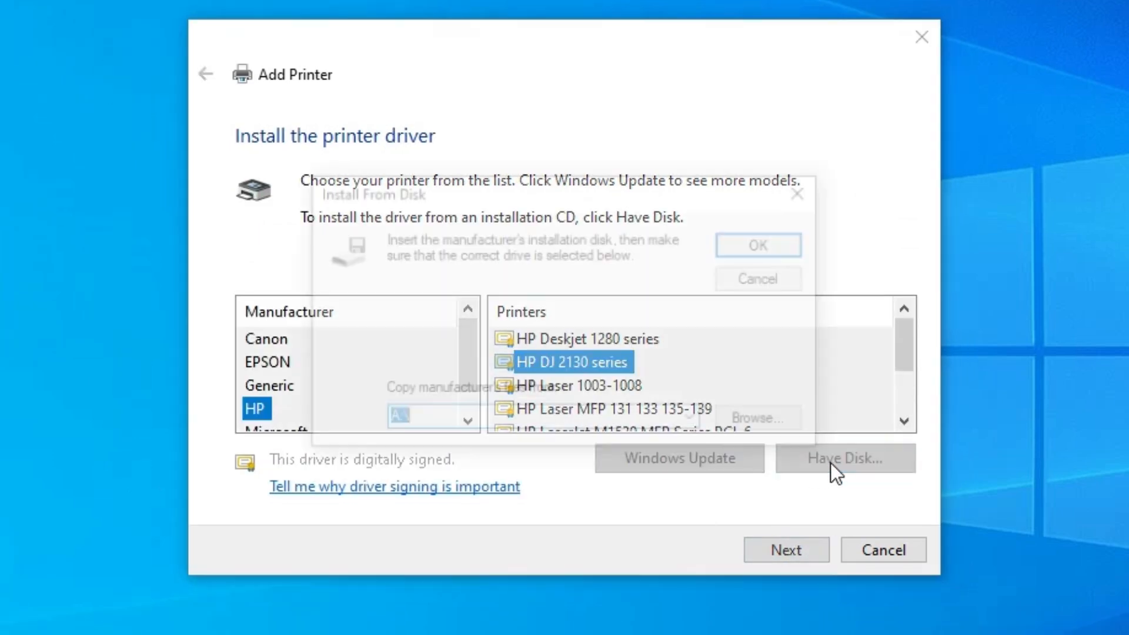
click(790, 426)
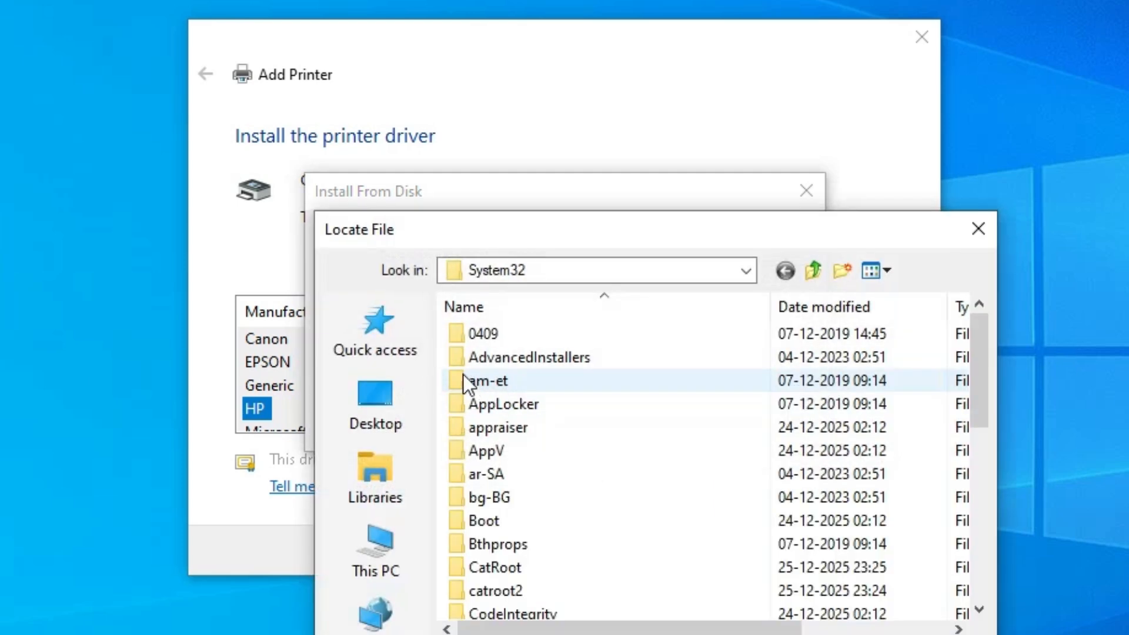
click(384, 284)
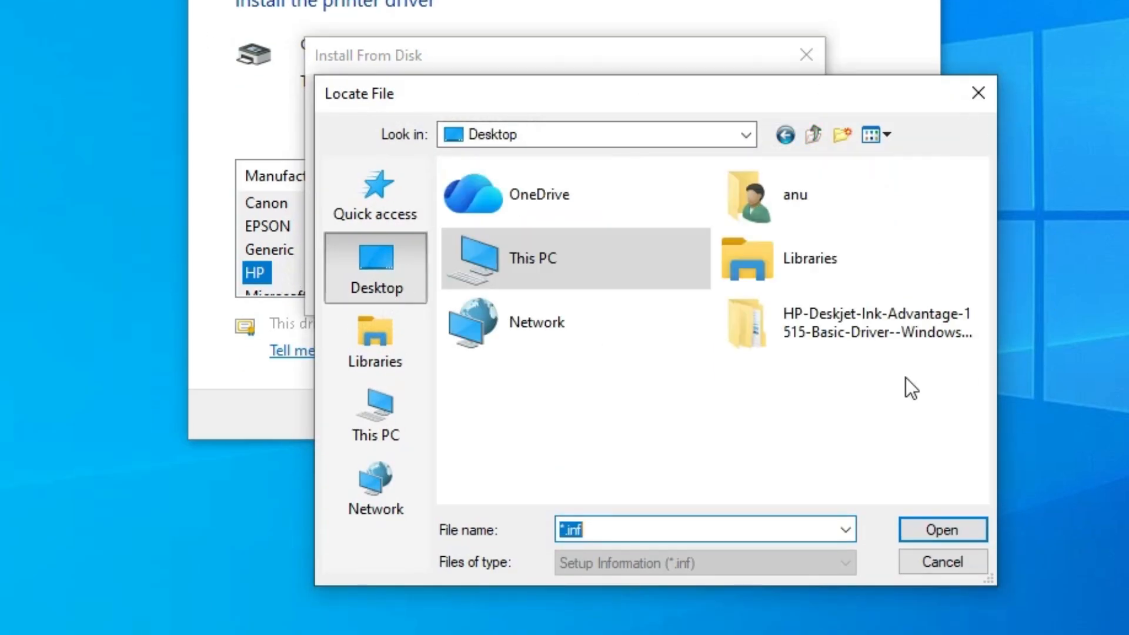
double_click(848, 323)
double_click(561, 200)
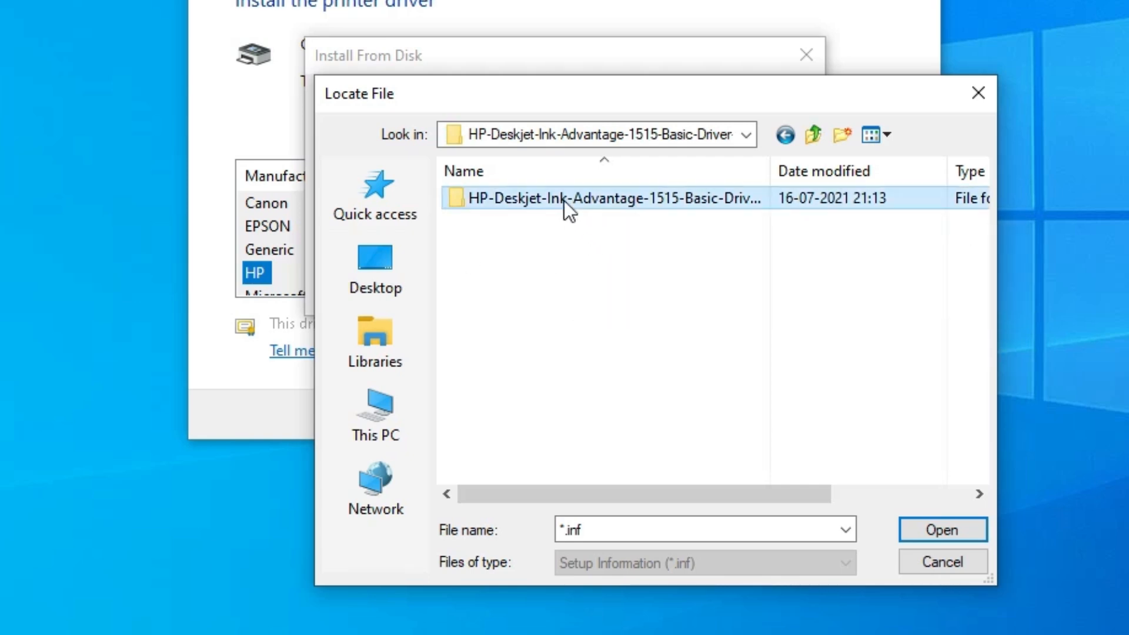
- Select the Autorun setup information file as the driver source and load its printer models
click(485, 315)
click(497, 340)
click(494, 363)
click(500, 385)
click(511, 317)
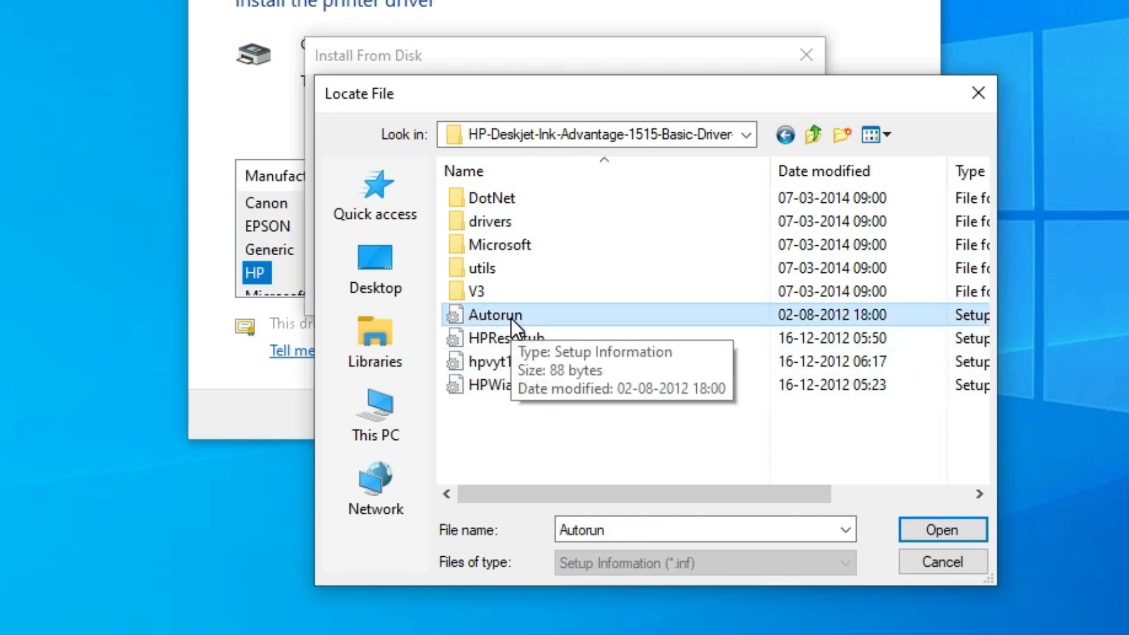
click(942, 529)
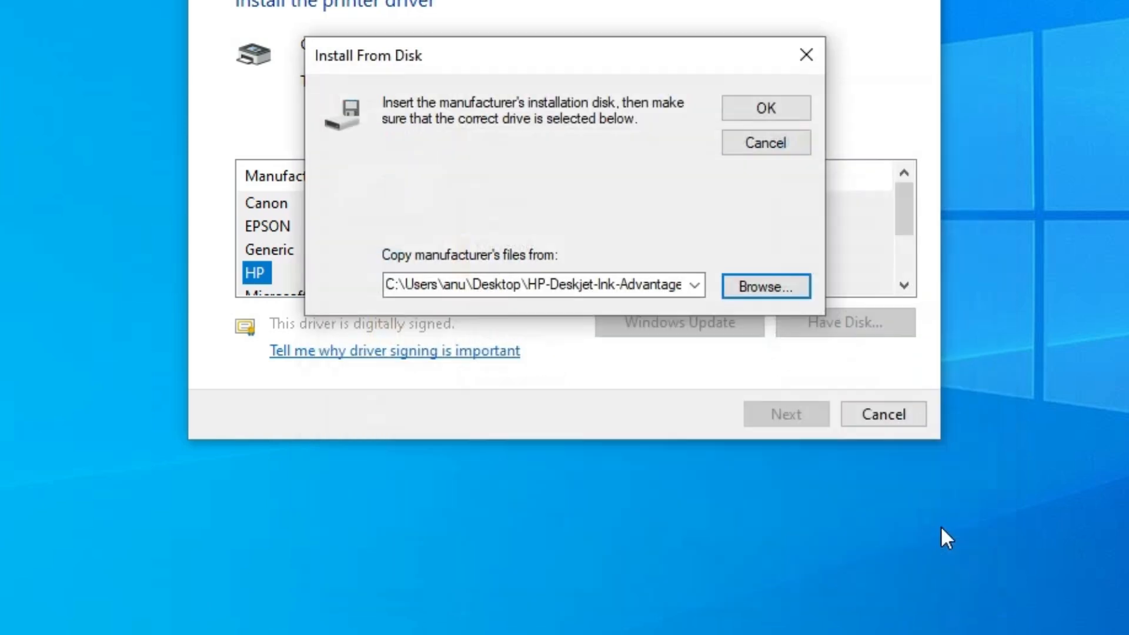
click(765, 252)
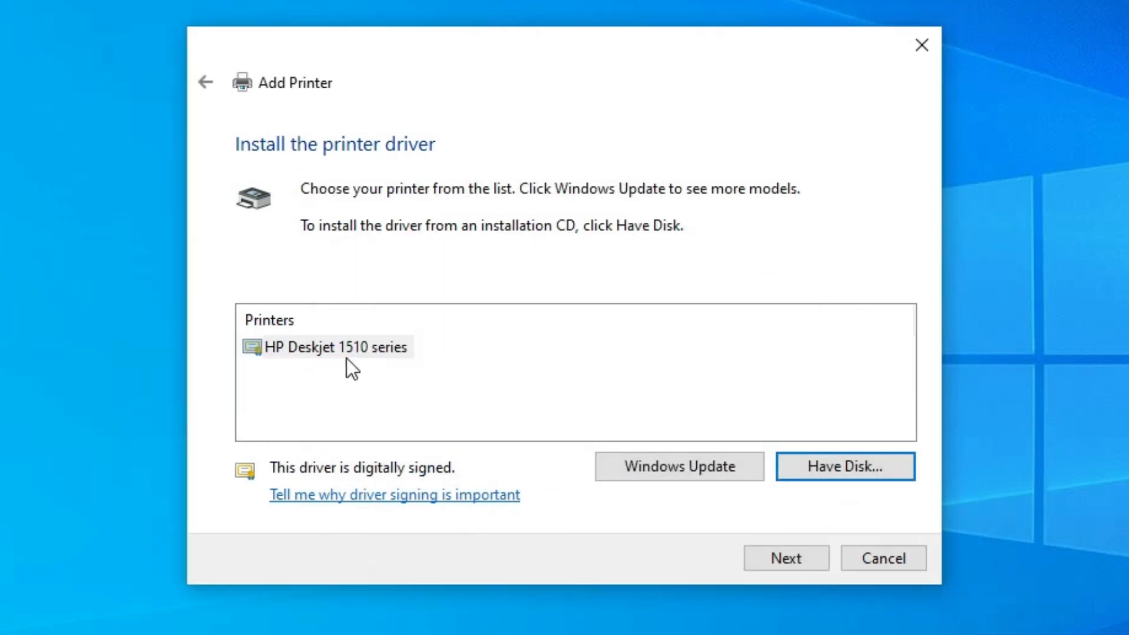
- Choose the HP Deskjet 1510 series driver and install the printer under the name HP Deskjet 1515
click(378, 350)
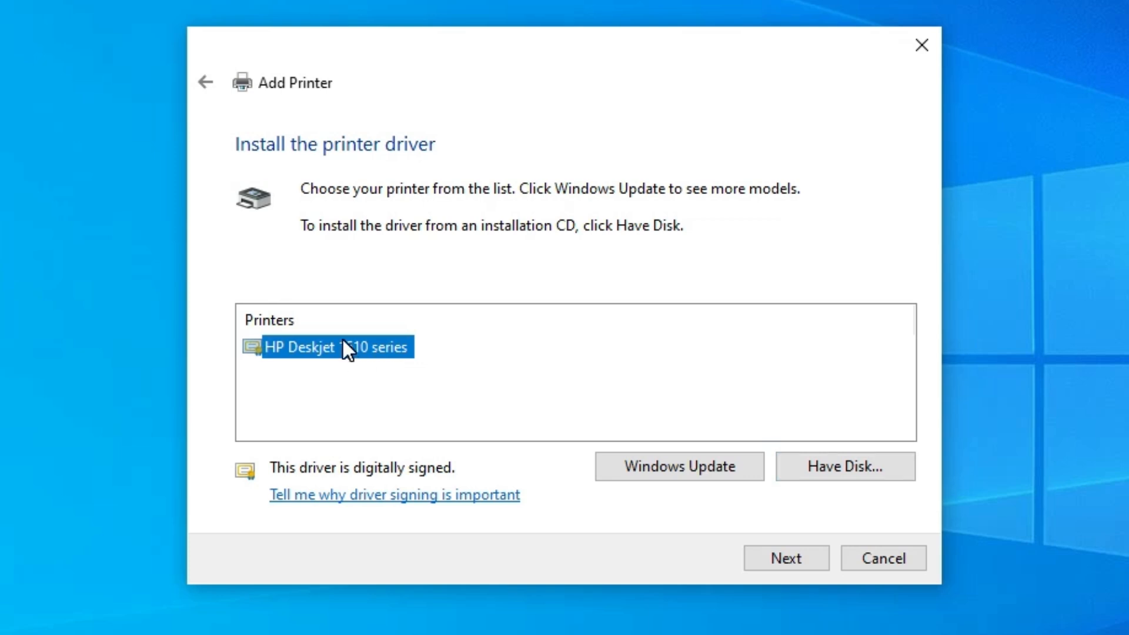
click(776, 562)
click(491, 192)
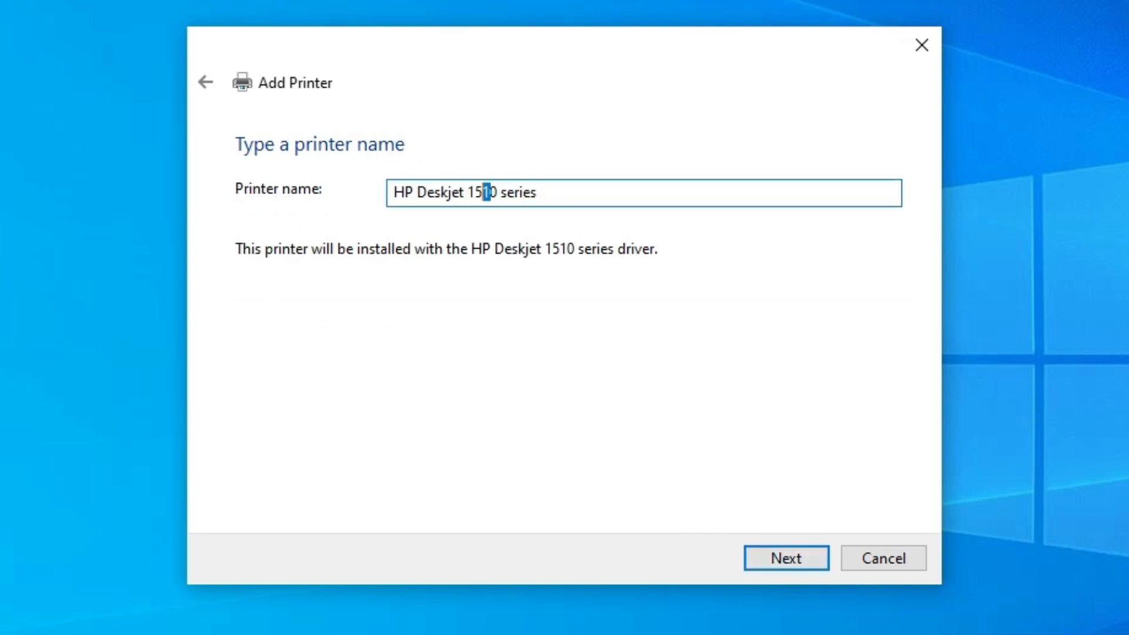
drag(490, 192, 654, 207)
text(5)
click(806, 563)
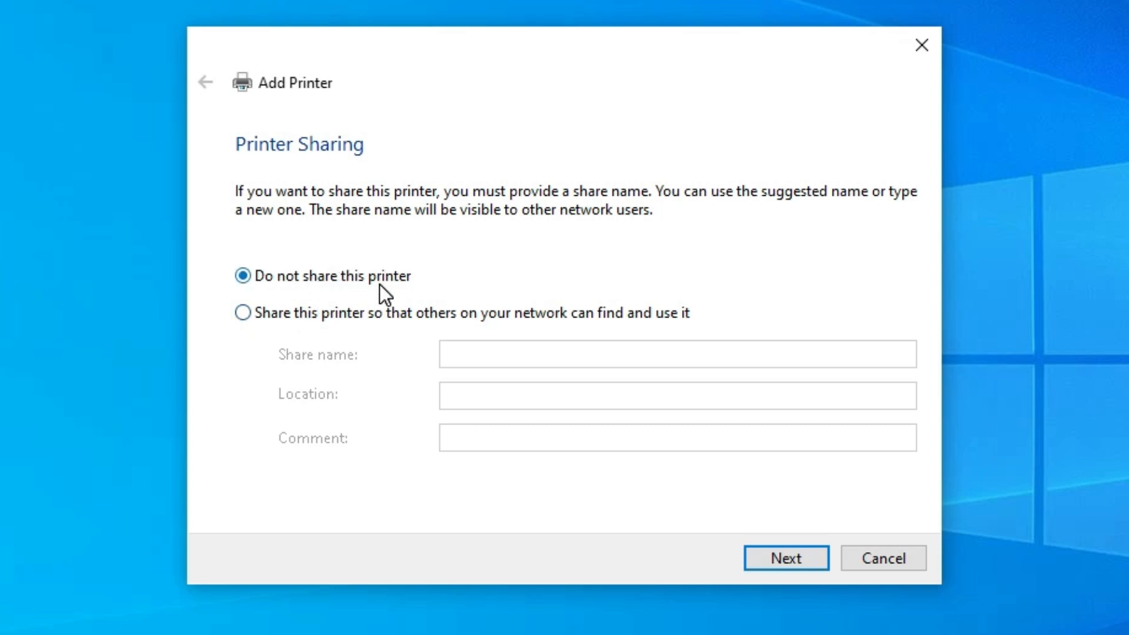
- Keep the printer unshared and finish the Add Printer wizard without printing a test page
click(803, 566)
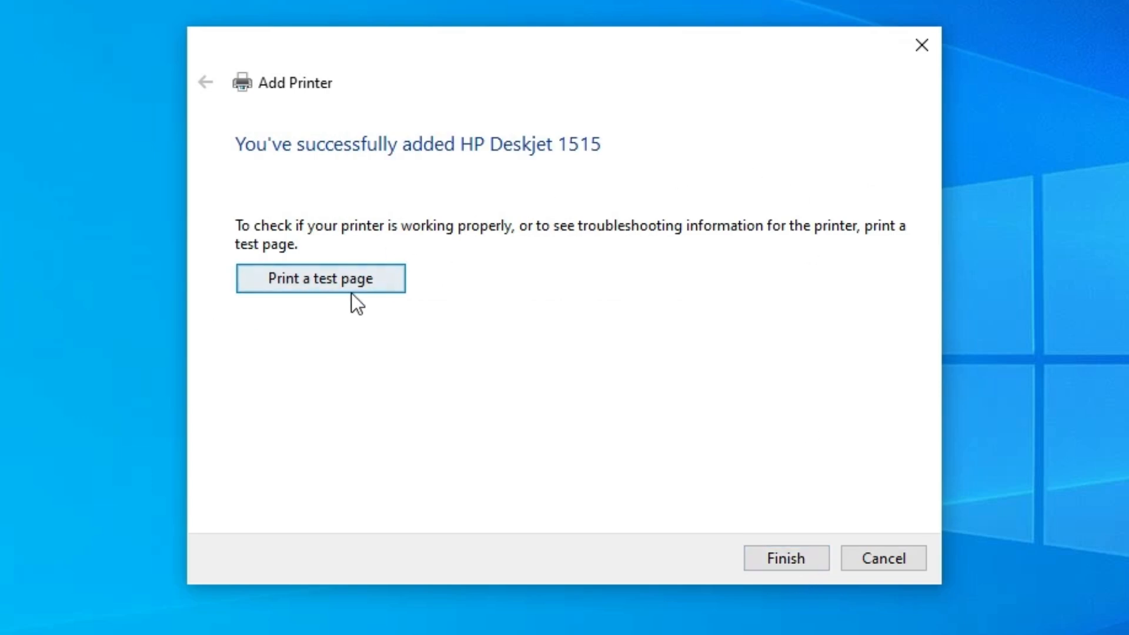
click(780, 552)
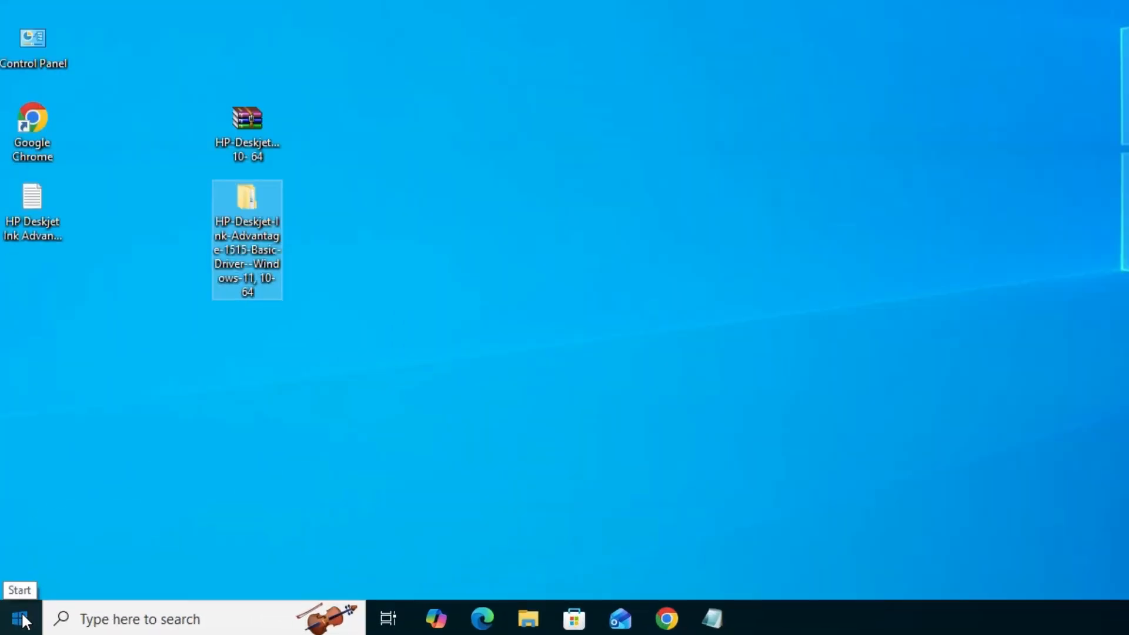
- Open the Printers & scanners settings and locate HP Deskjet 1515 in the list of installed printers
click(21, 618)
text(pr)
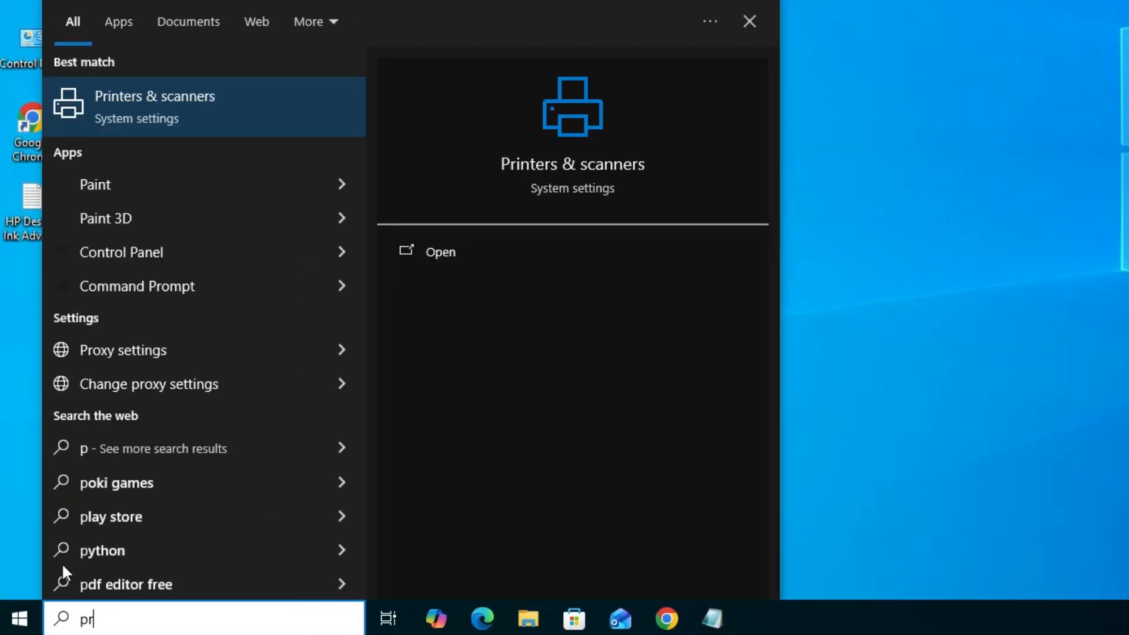
click(197, 101)
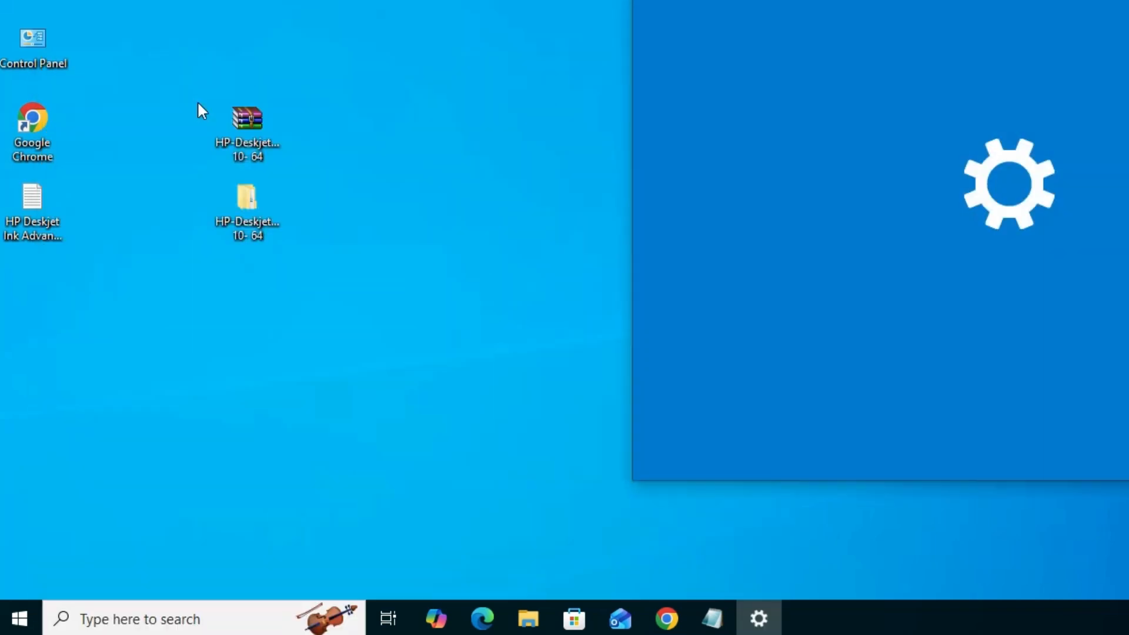
scroll(860, 497, down, 3)
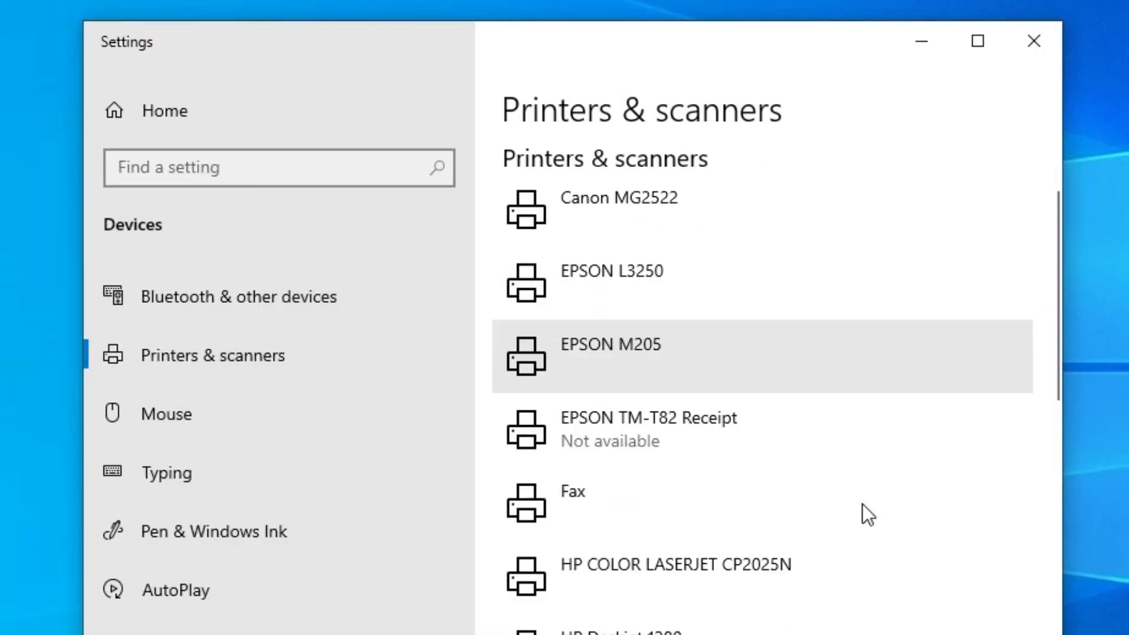
scroll(862, 504, down, 6)
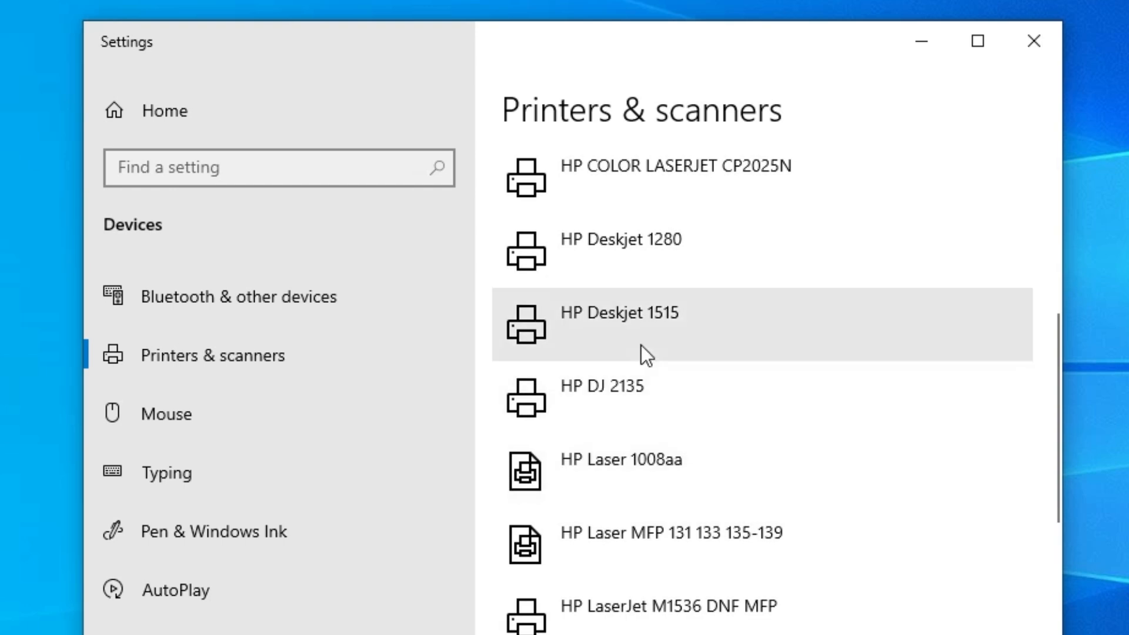